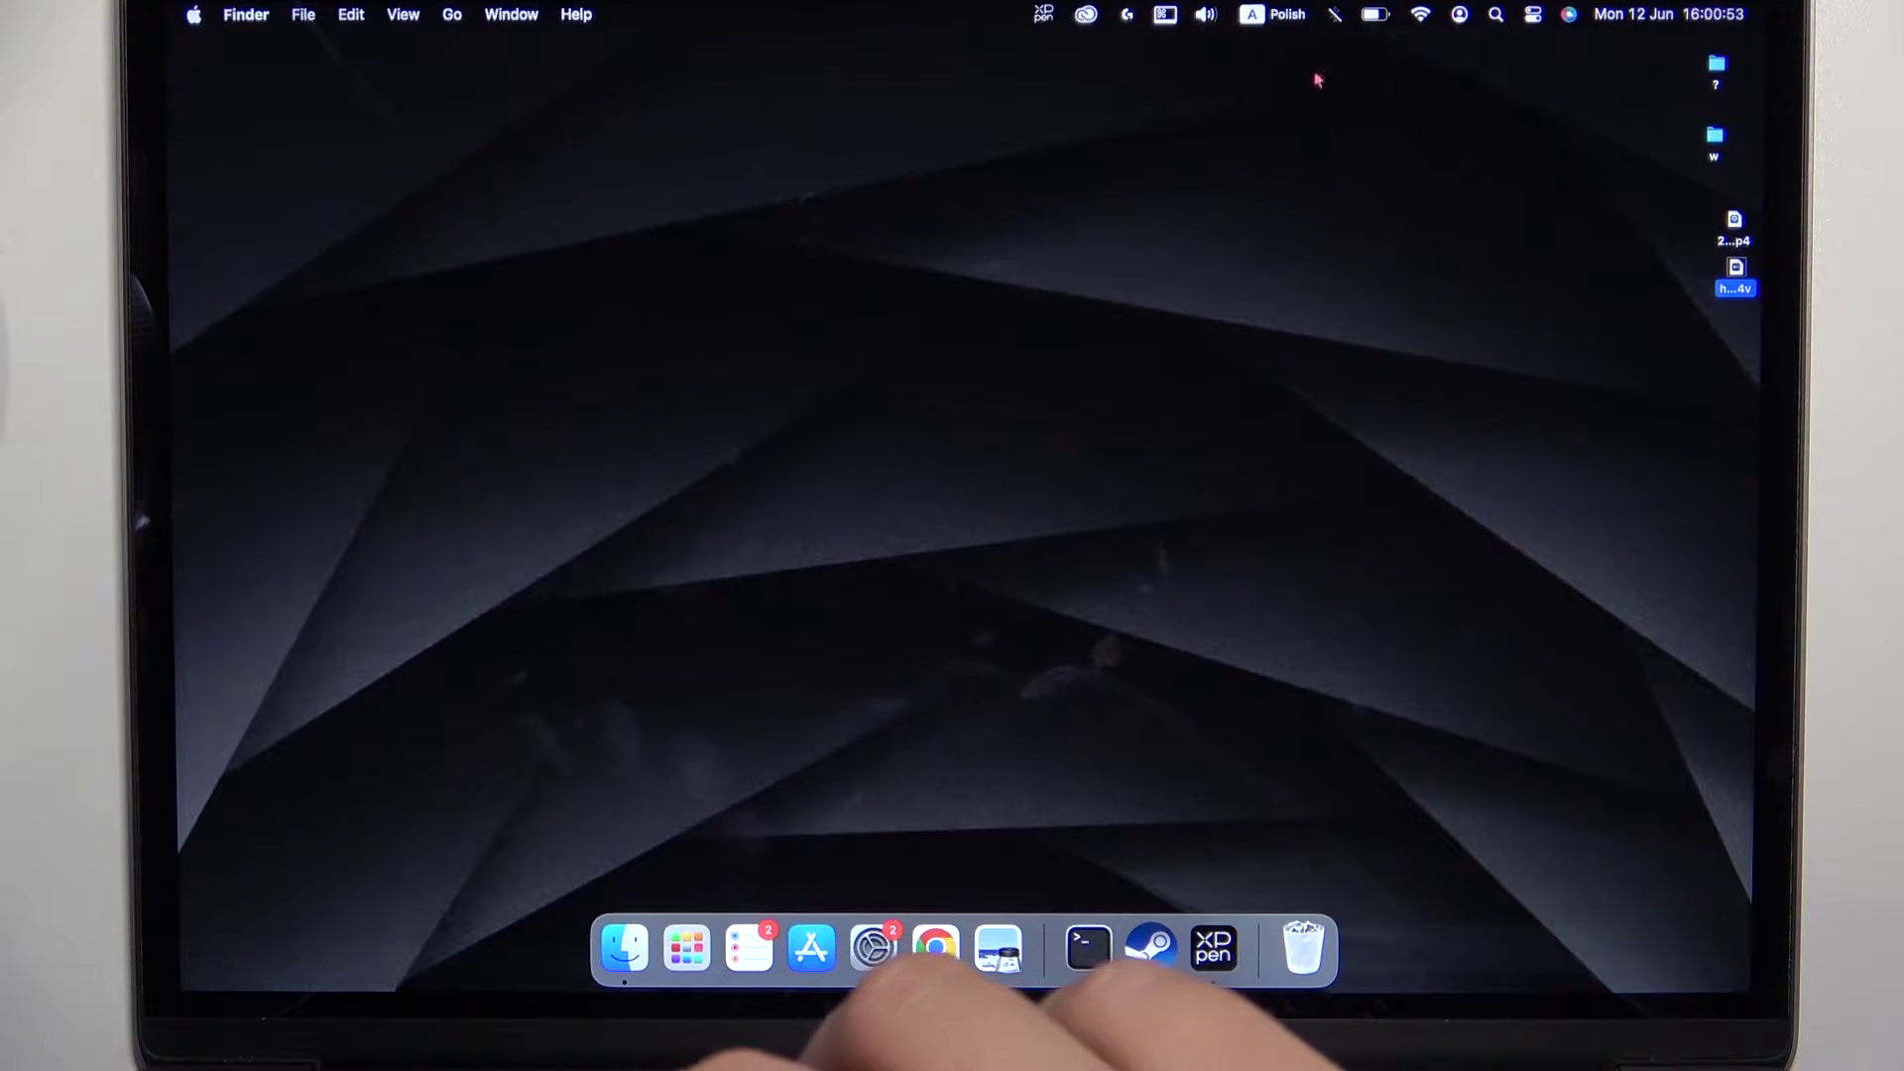
- Connect the JBL Tuner XL speaker from the Bluetooth page of System Settings
click(878, 960)
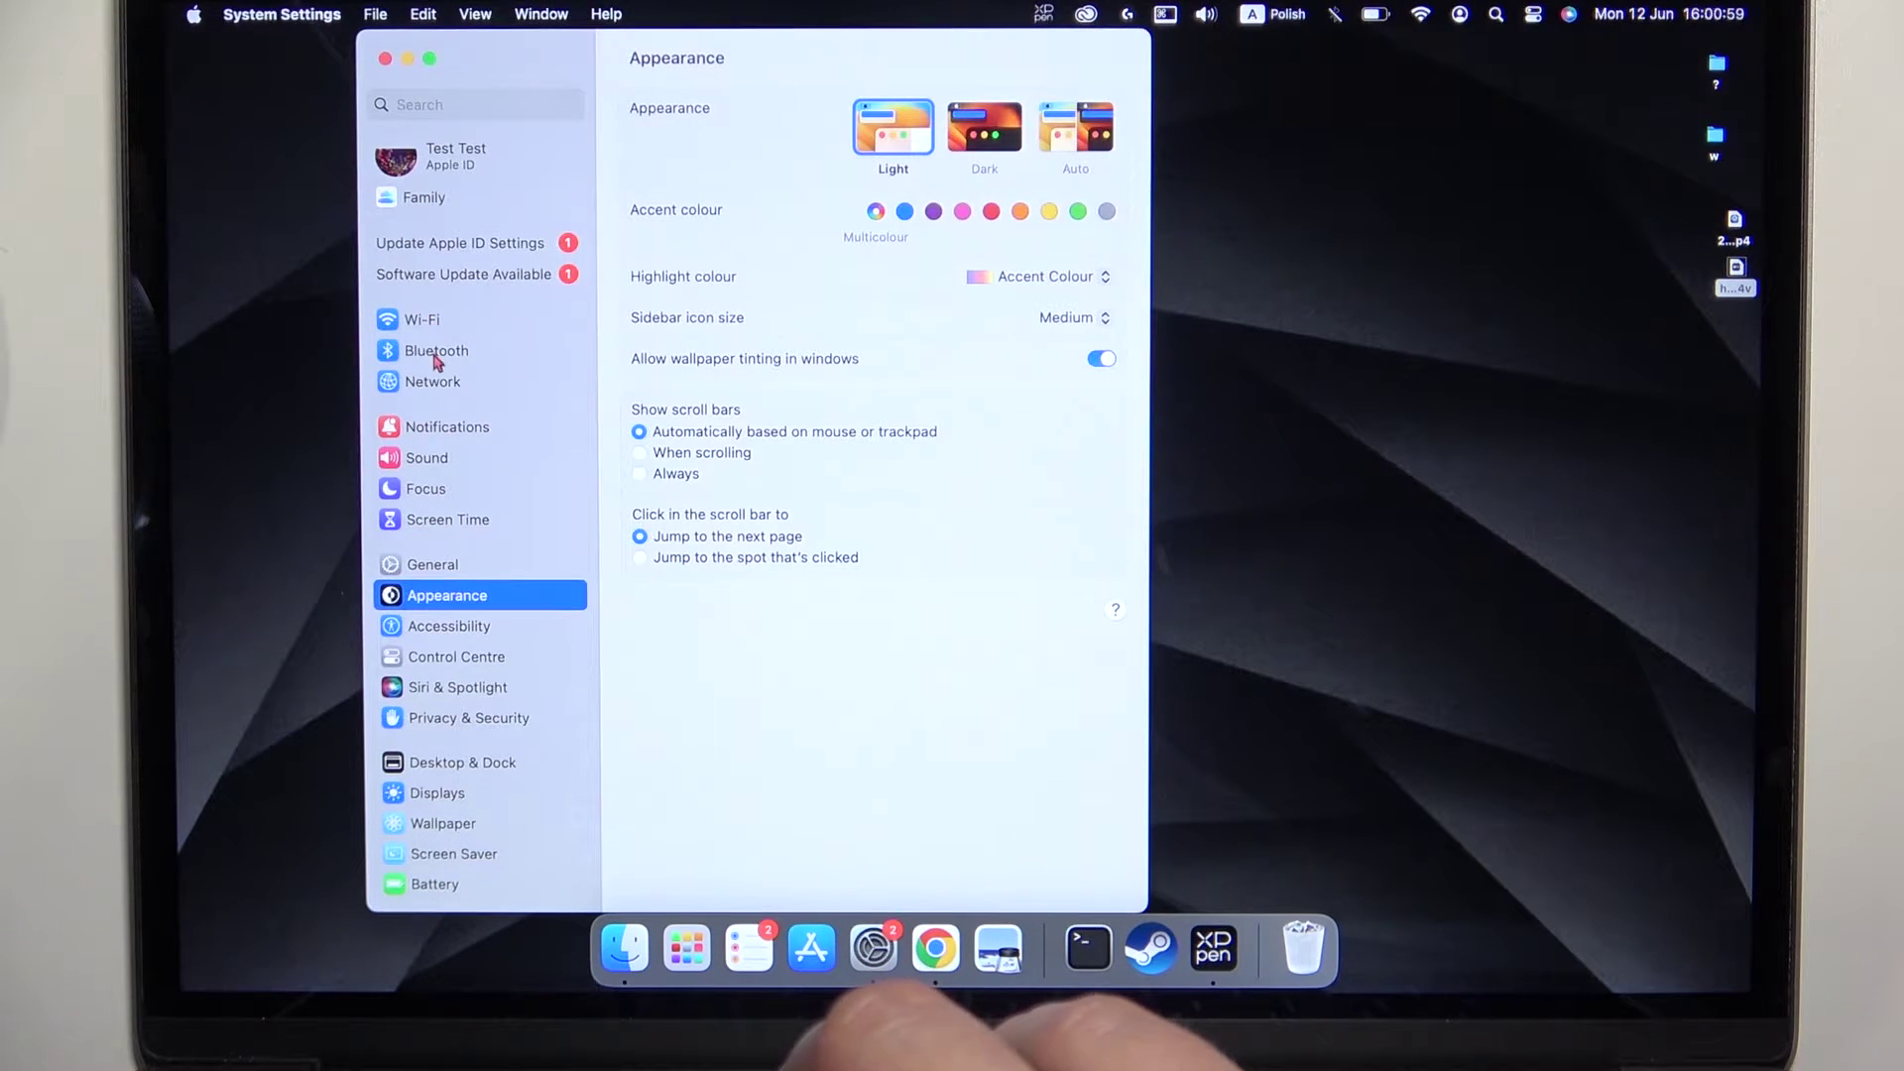
click(437, 357)
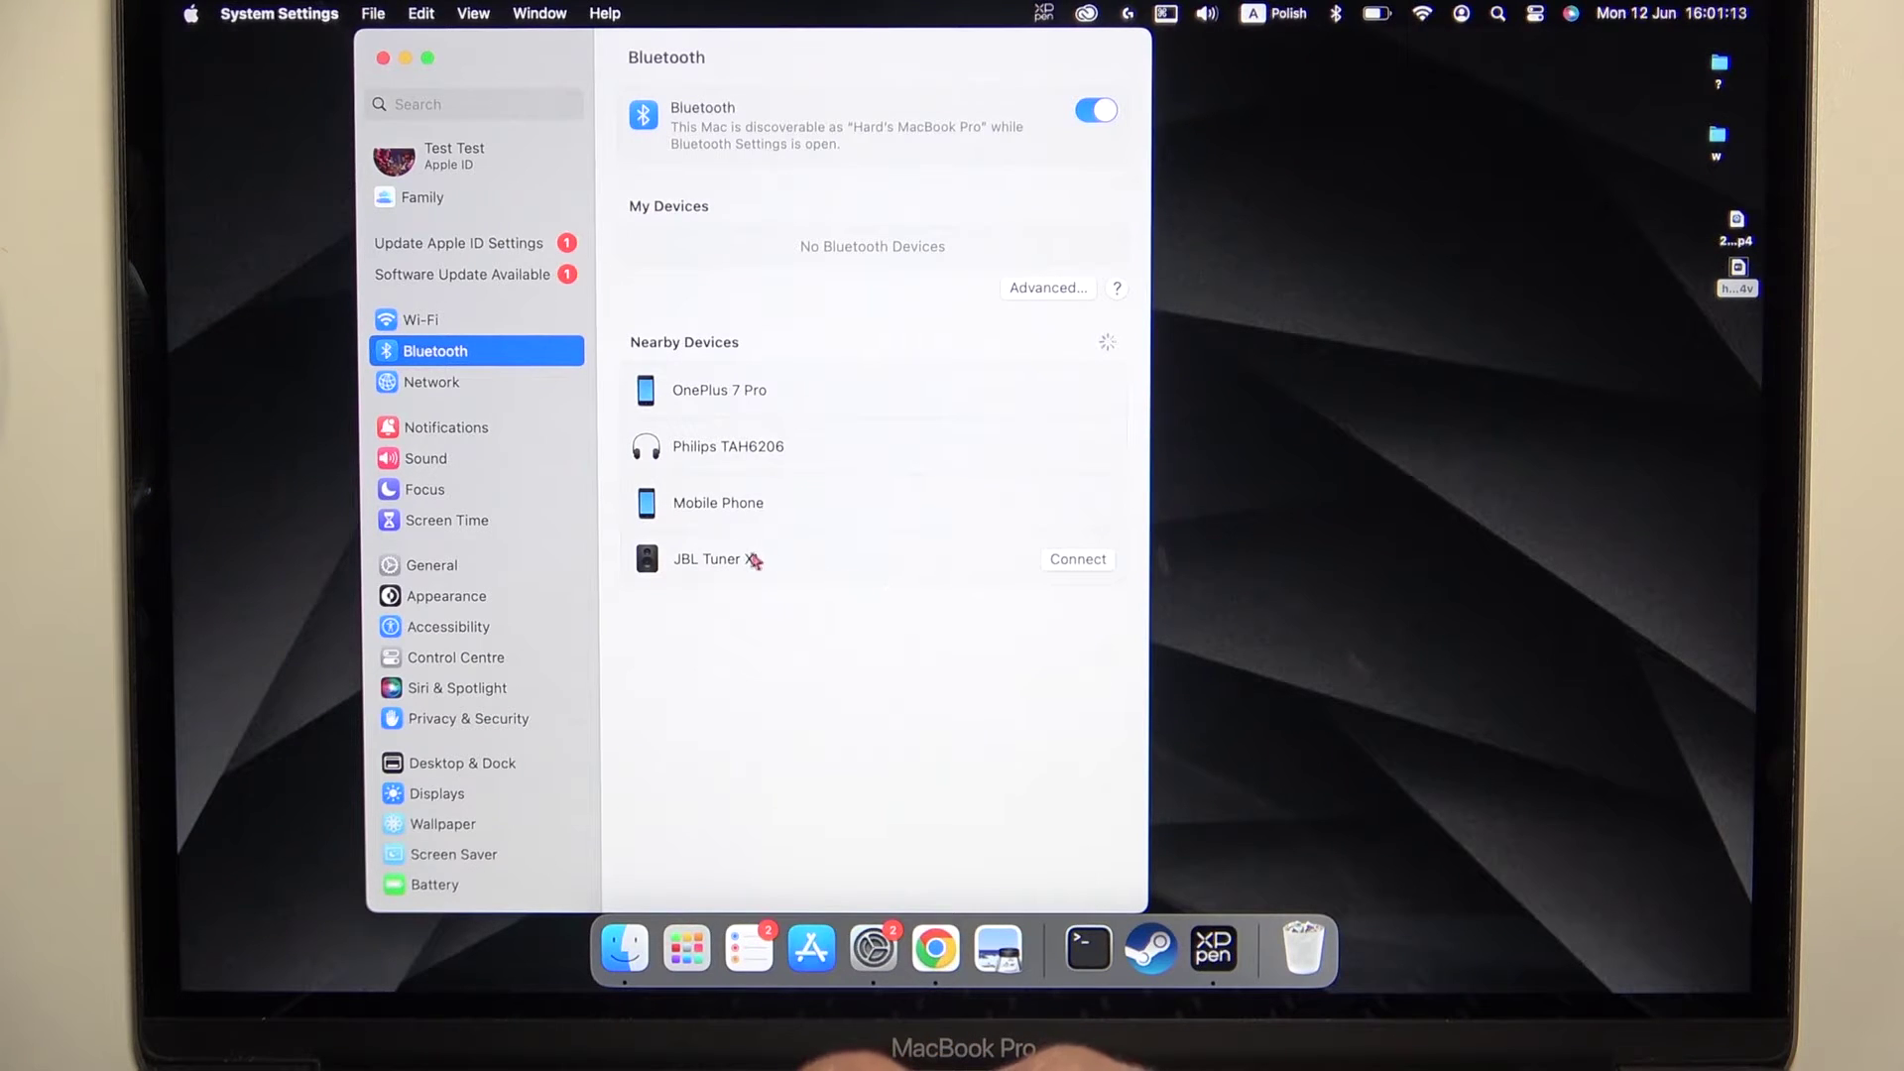
click(1074, 561)
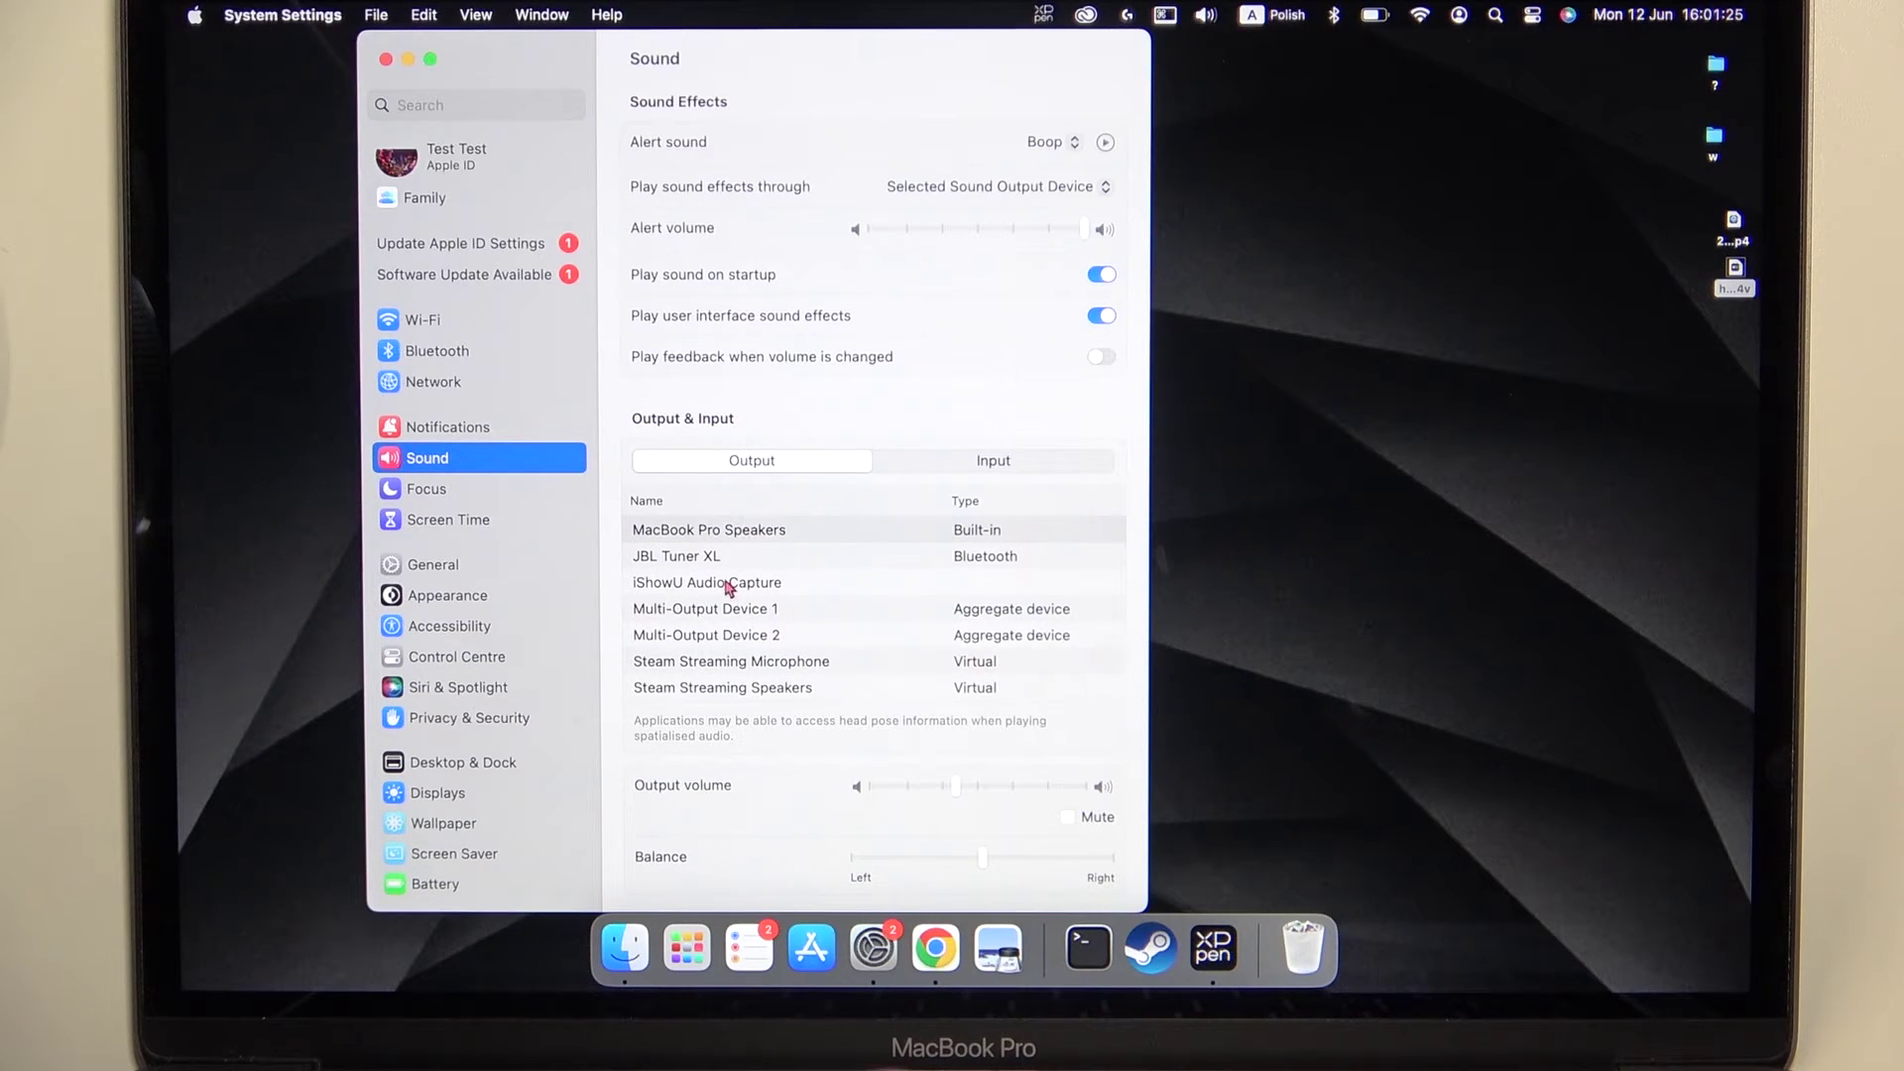
- Choose JBL Tuner XL as the output device on the Sound page
click(743, 563)
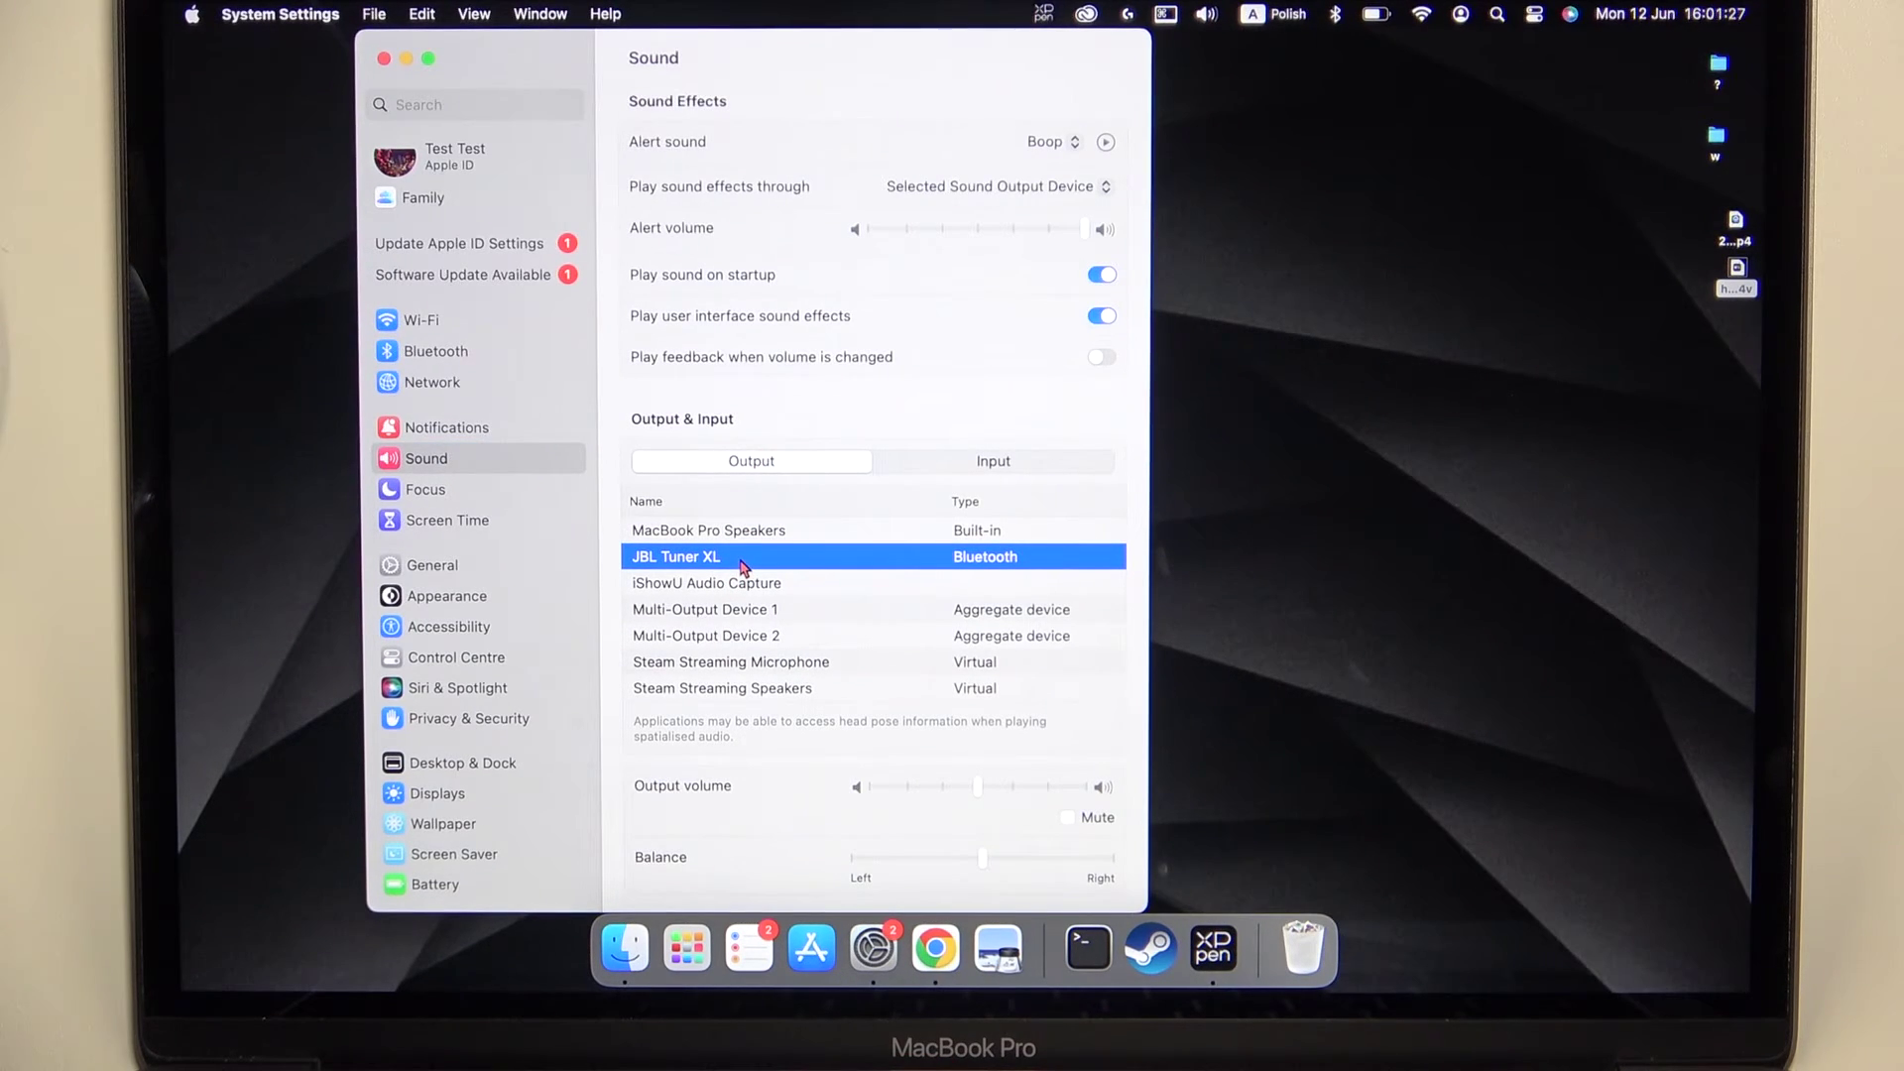